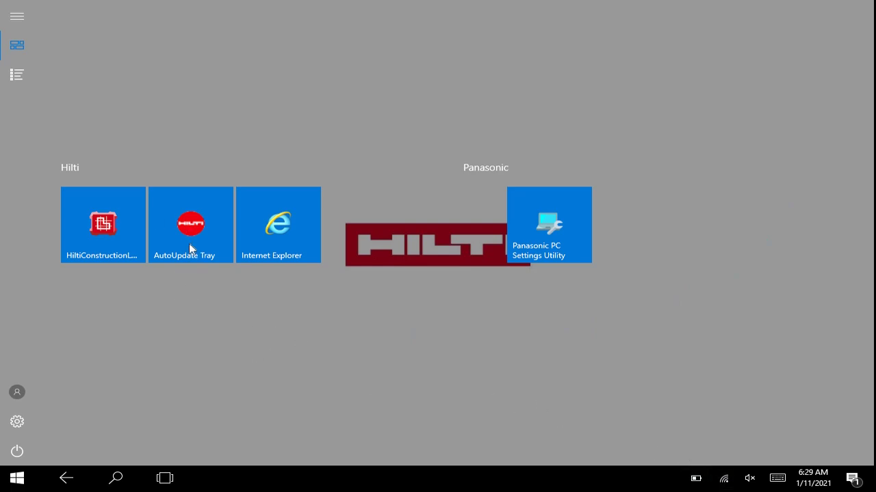
# Step: Find and open AutoUpdate Tray, check the available update for Hilti Construction Layout, and close the updater
pyautogui.click(19, 478)
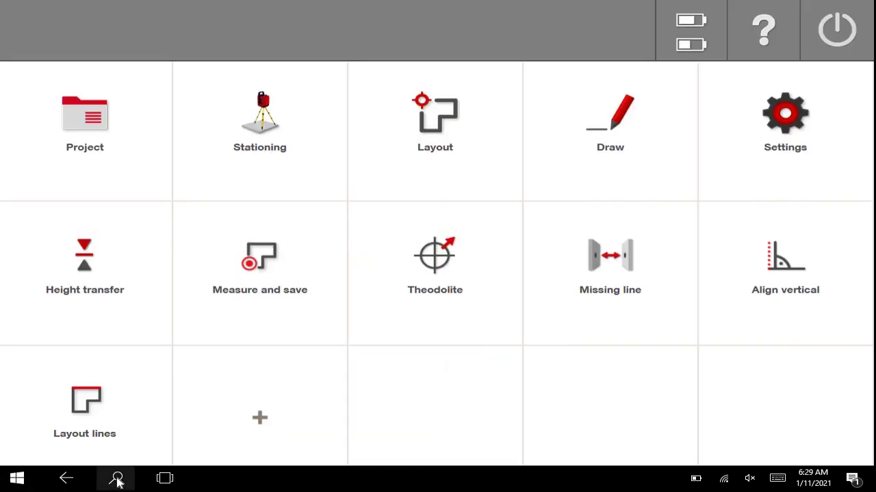
pyautogui.click(117, 479)
pyautogui.write('a')
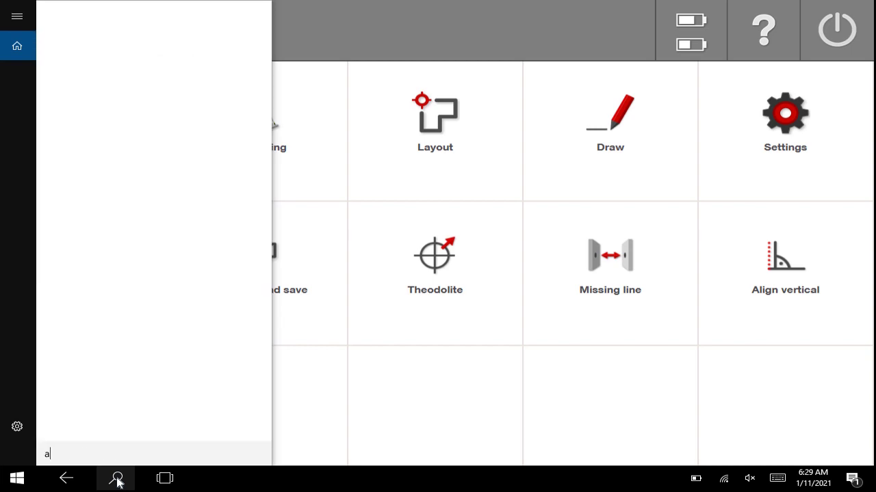
pyautogui.write('utoup')
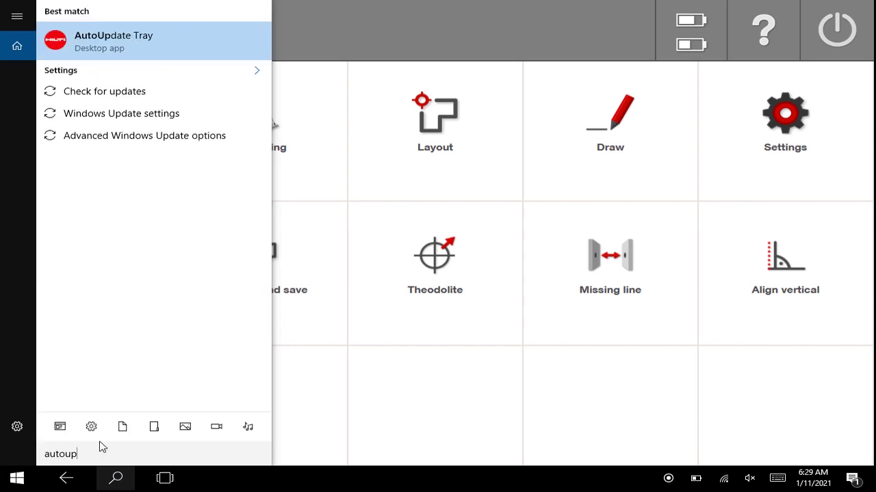
pyautogui.click(129, 42)
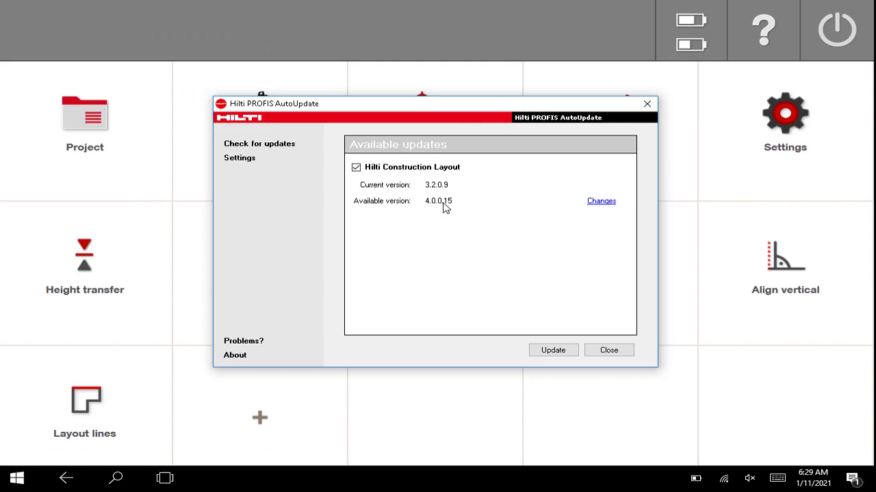
pyautogui.click(570, 352)
pyautogui.click(543, 352)
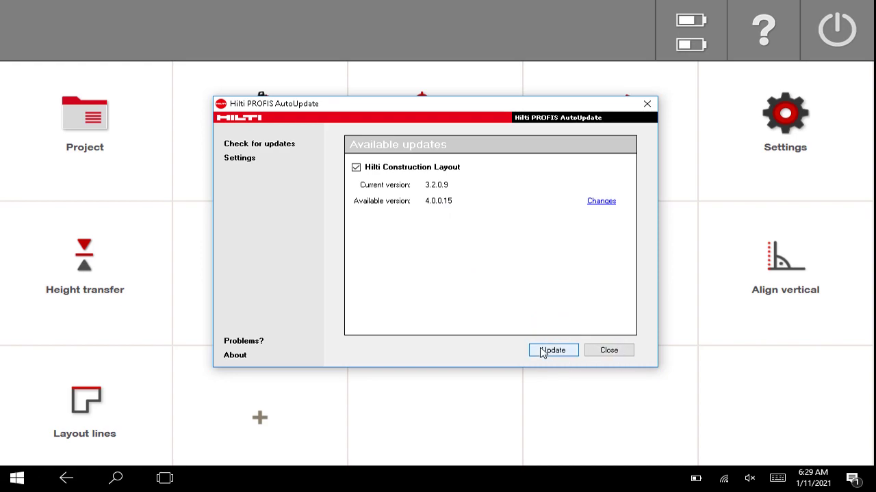
pyautogui.click(611, 351)
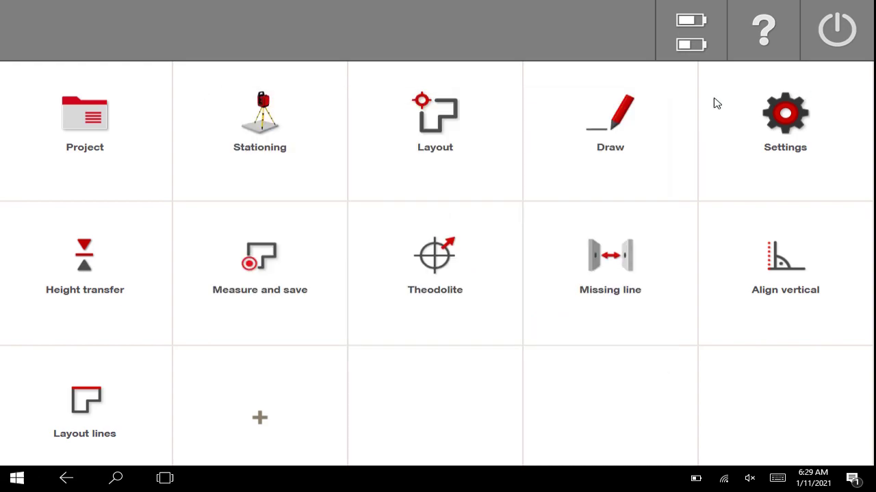
# Step: Open the settings and expand System info to check the controller's software version
pyautogui.click(797, 127)
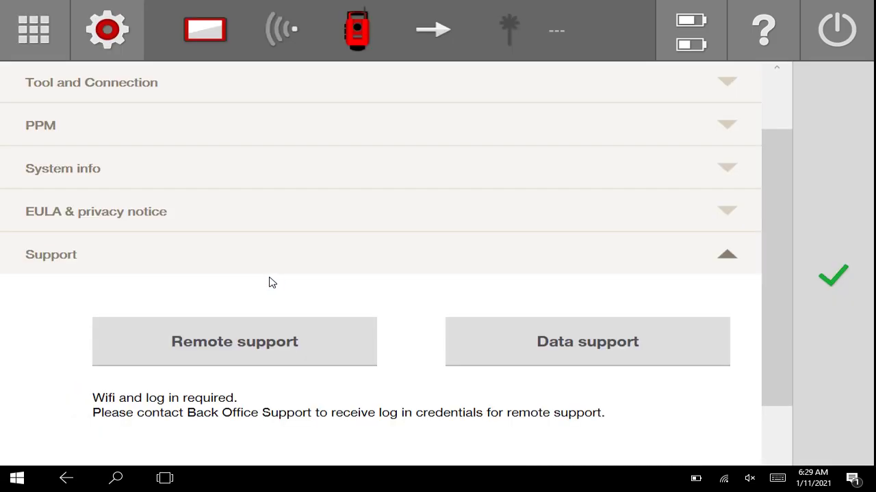
pyautogui.click(182, 178)
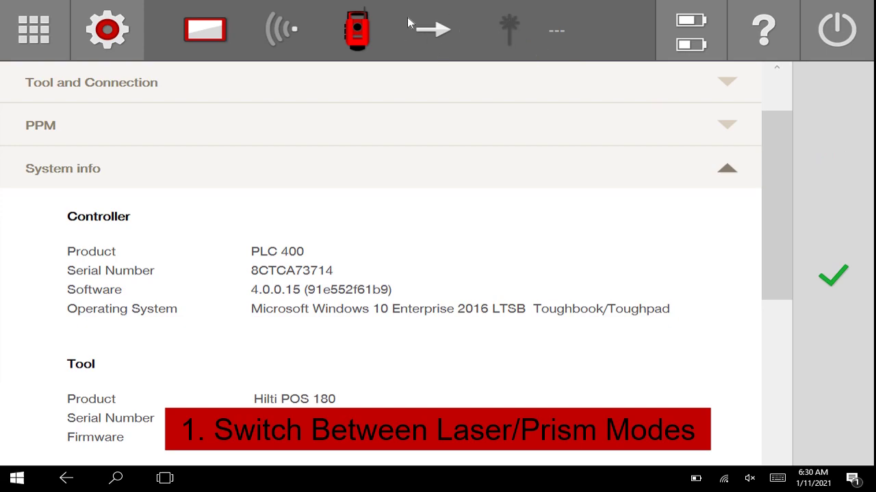
# Step: Open the target selection from the status bar and review the available prisms, targets and their constants
pyautogui.click(509, 29)
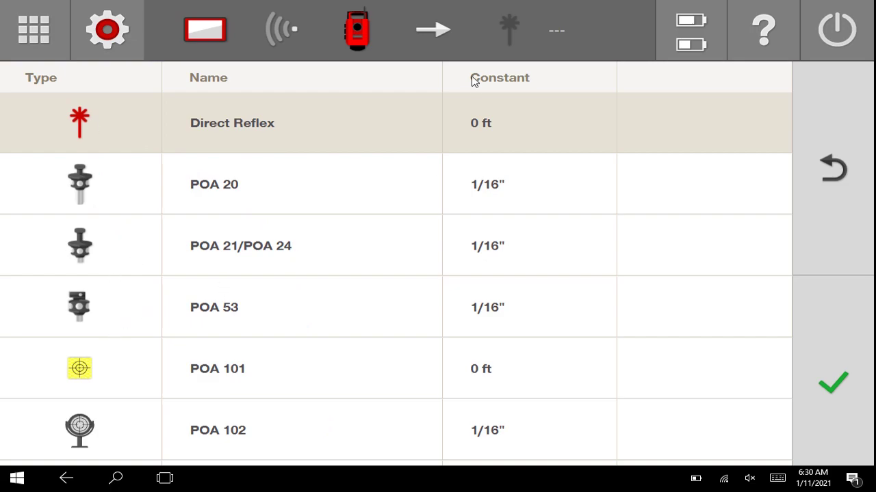
pyautogui.click(434, 32)
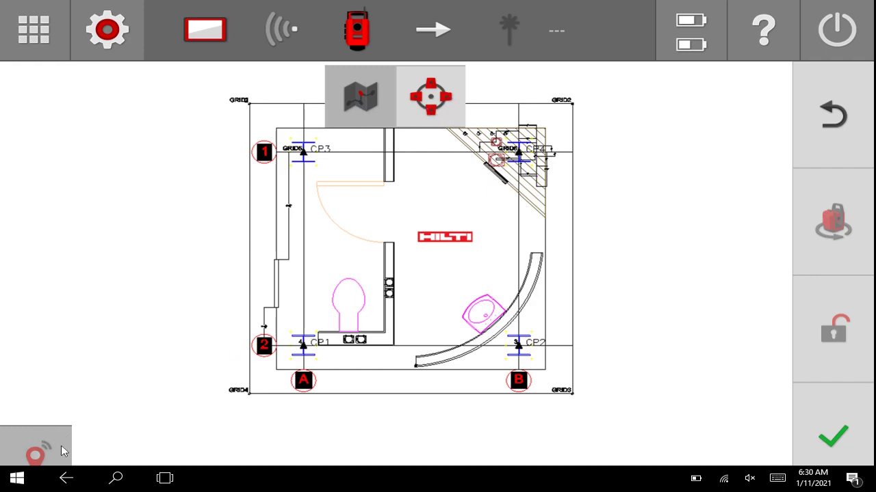
pyautogui.click(510, 28)
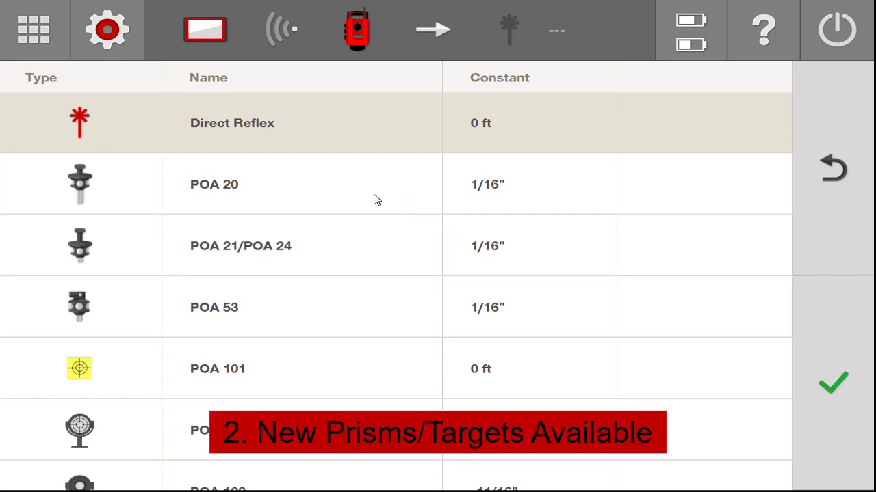
pyautogui.scroll(-3, 232, 235)
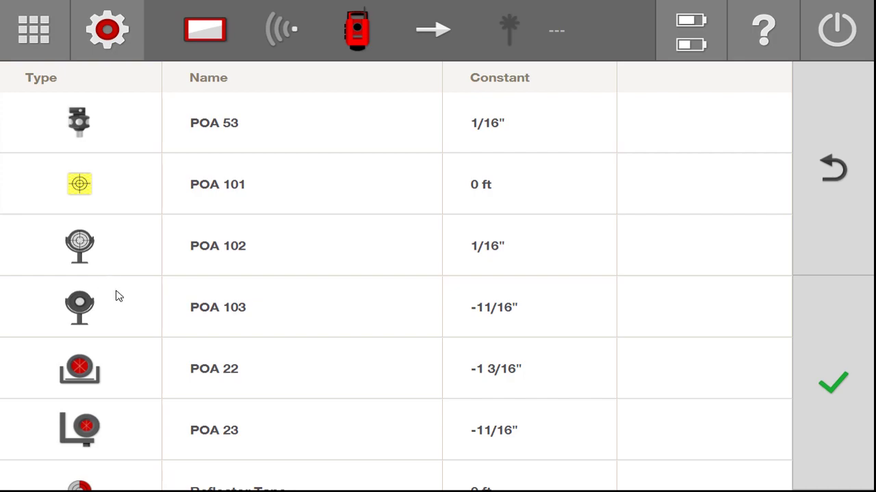
pyautogui.scroll(1, 106, 256)
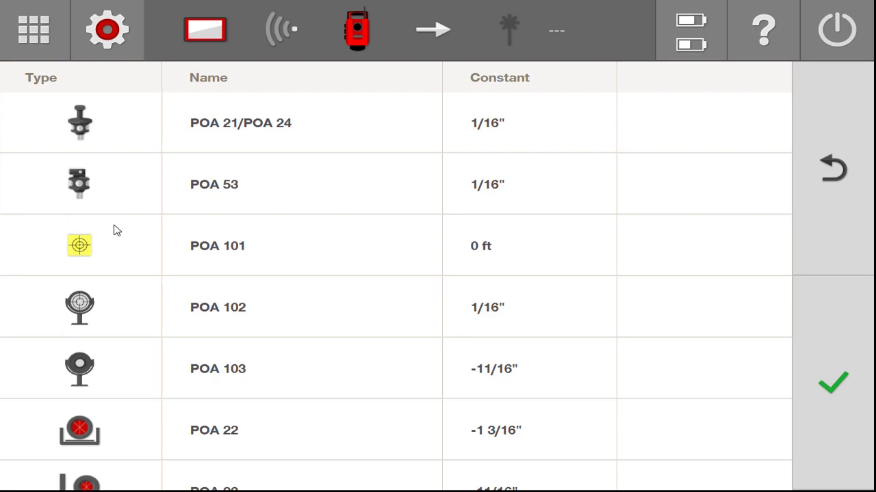
# Step: Return to the settings, collapse the Support section and expand the PPM section to show its pressure and temperature fields
pyautogui.click(119, 41)
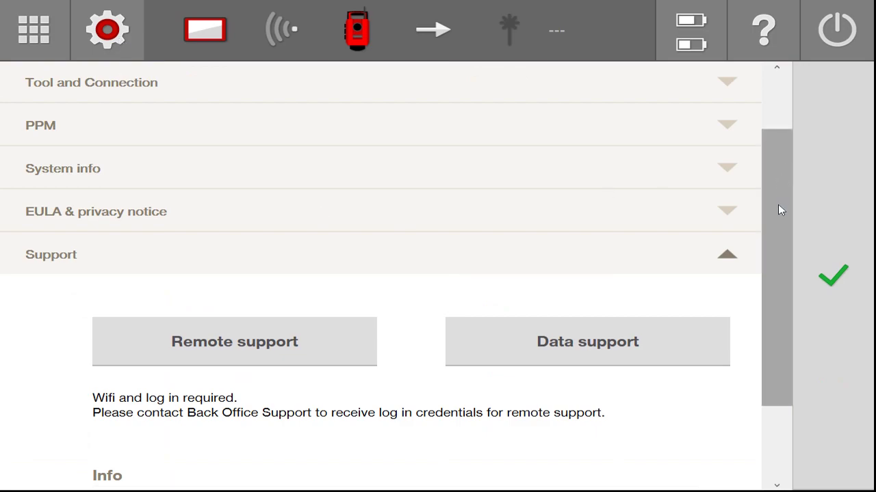
pyautogui.scroll(-3, 781, 209)
pyautogui.click(732, 173)
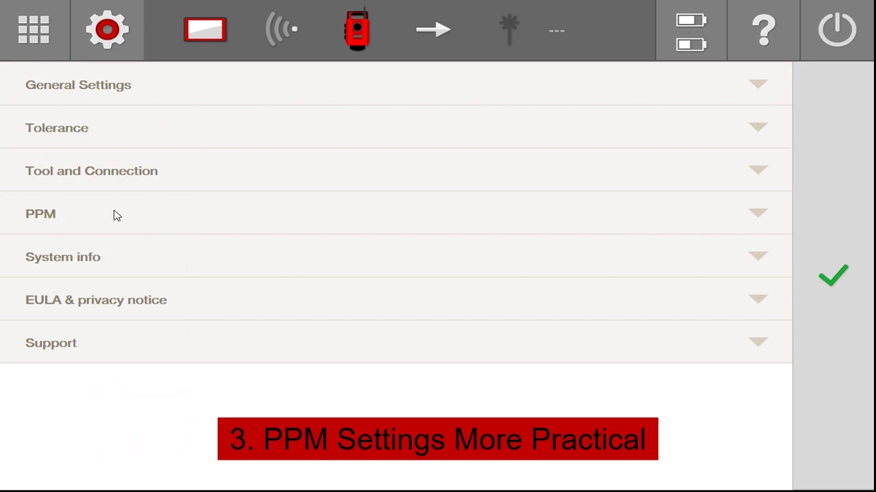
pyautogui.click(759, 214)
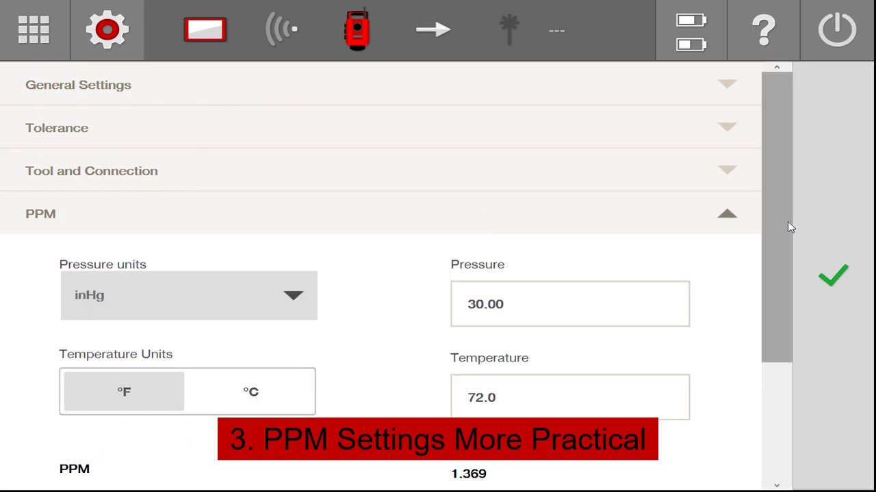
pyautogui.moveTo(789, 226); pyautogui.dragTo(788, 251)
pyautogui.scroll(-3, 788, 255)
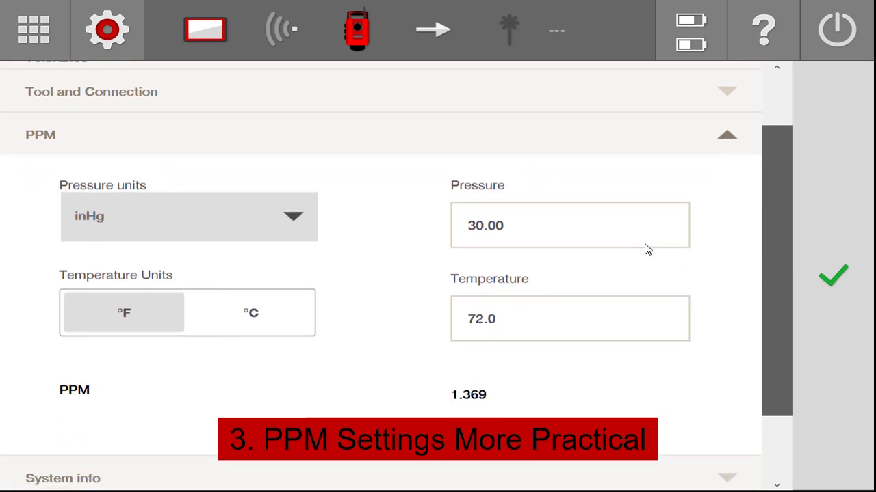
# Step: Try to set the PPM pressure to 45 inHg and dismiss the resulting message
pyautogui.click(543, 228)
pyautogui.click(830, 94)
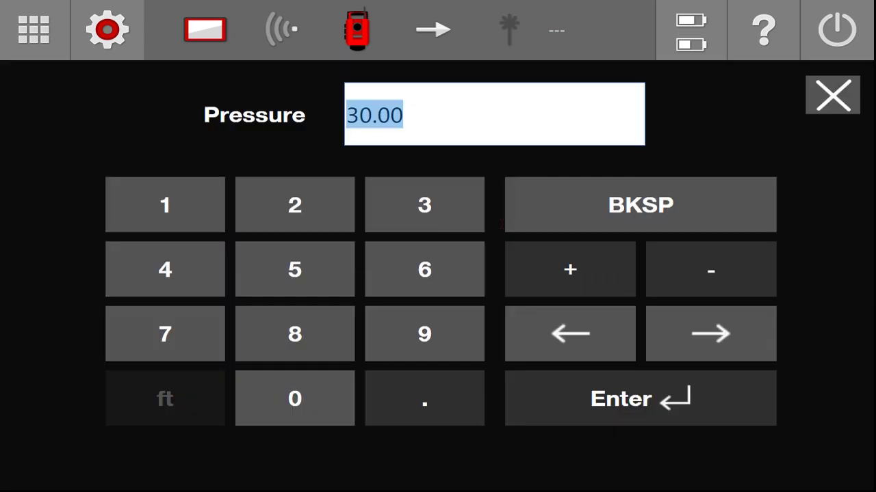
pyautogui.write('45')
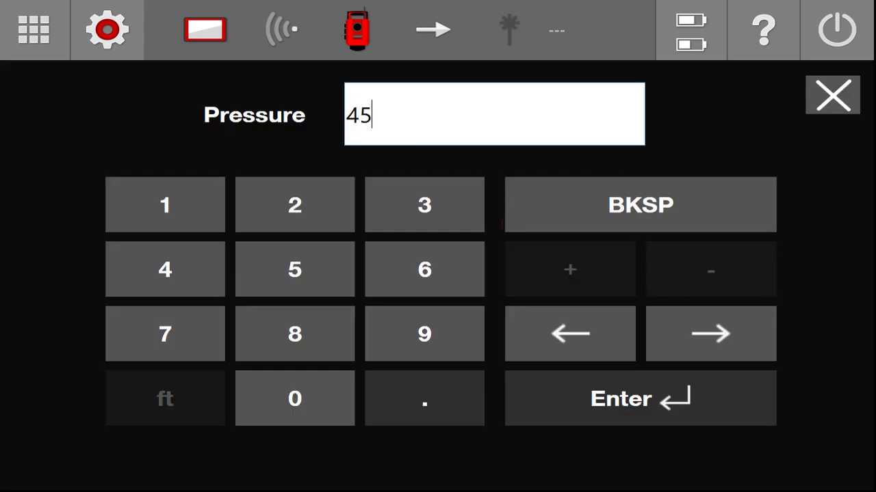
pyautogui.click(666, 408)
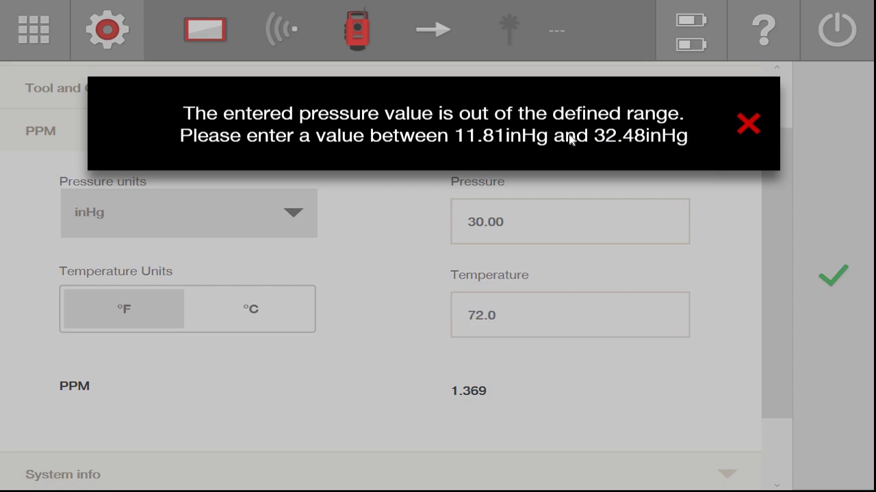
pyautogui.click(509, 223)
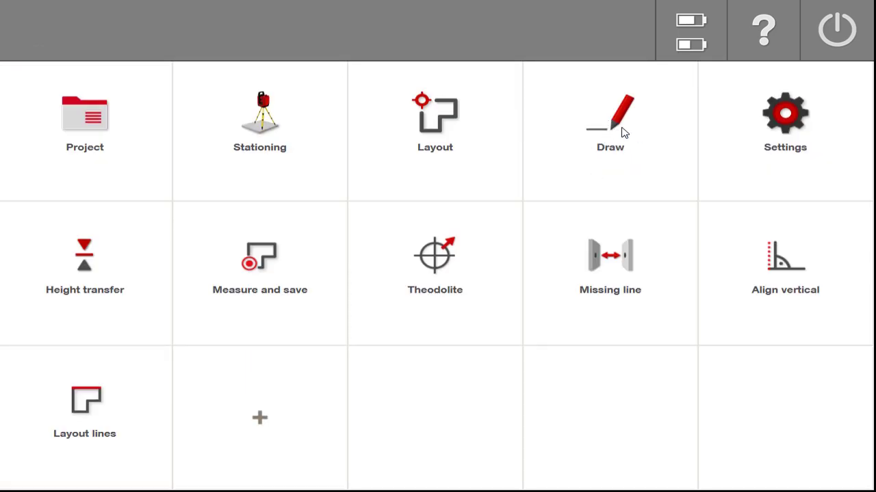
# Step: Open the Draw application, look through the control point list's coordinates, and activate the line offset tool
pyautogui.click(620, 132)
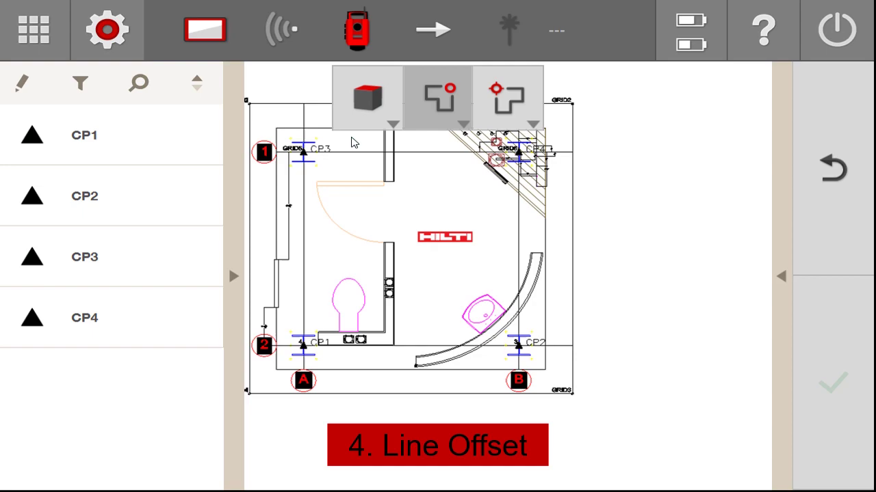
pyautogui.click(239, 287)
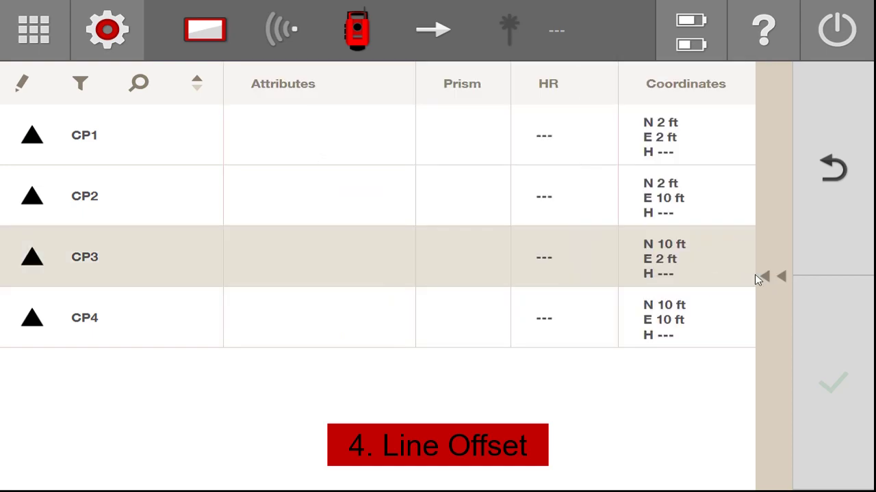
pyautogui.click(760, 277)
pyautogui.click(447, 97)
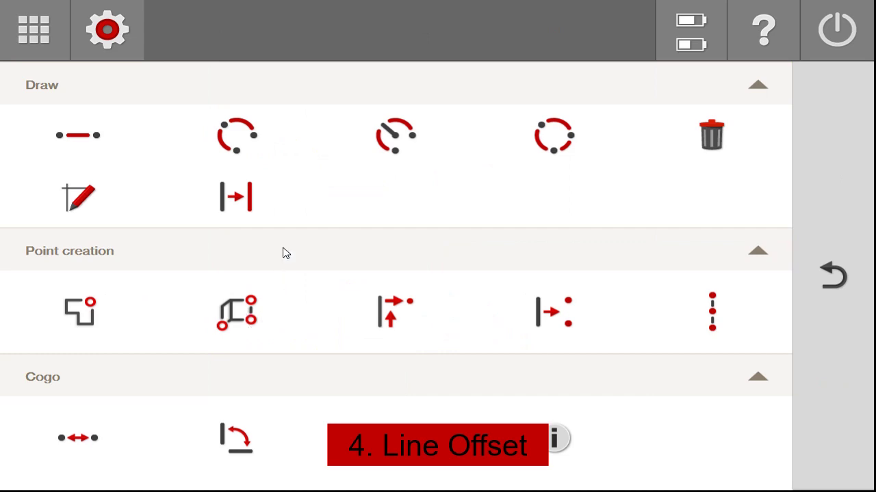
pyautogui.click(236, 198)
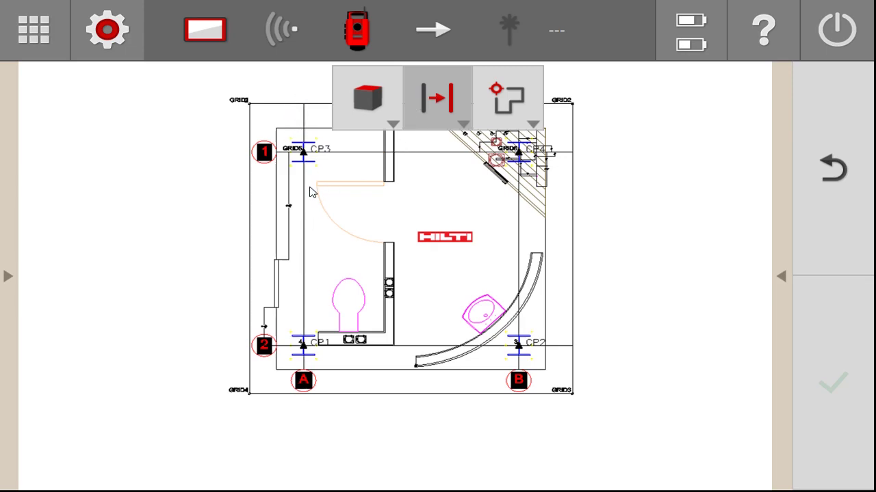
# Step: Select the vertical grid line A for offsetting and set its offset distance to 2 ft
pyautogui.click(307, 262)
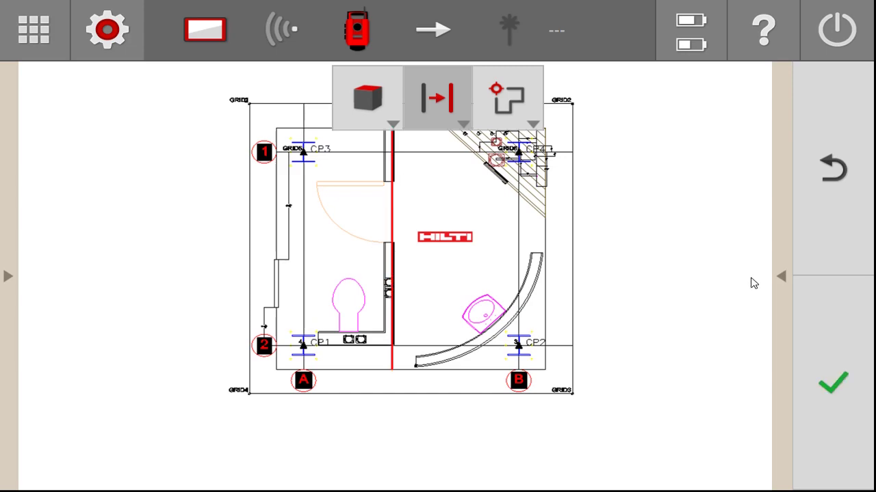
pyautogui.click(781, 277)
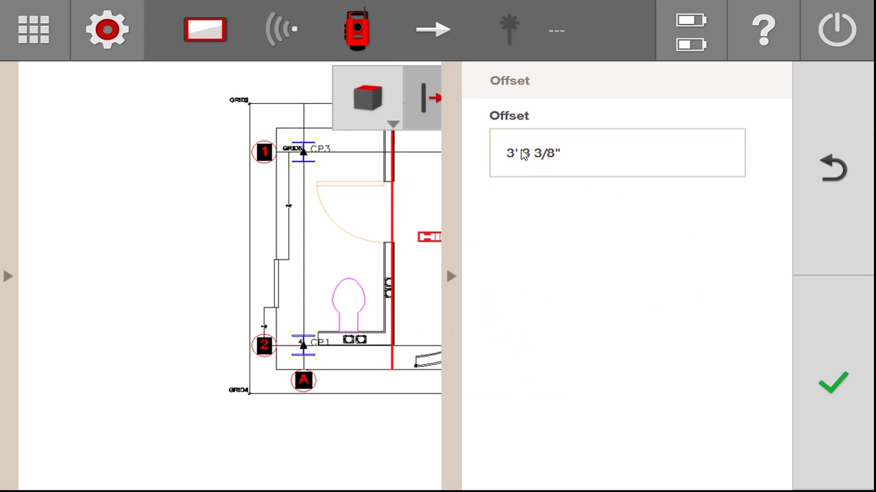
pyautogui.click(522, 155)
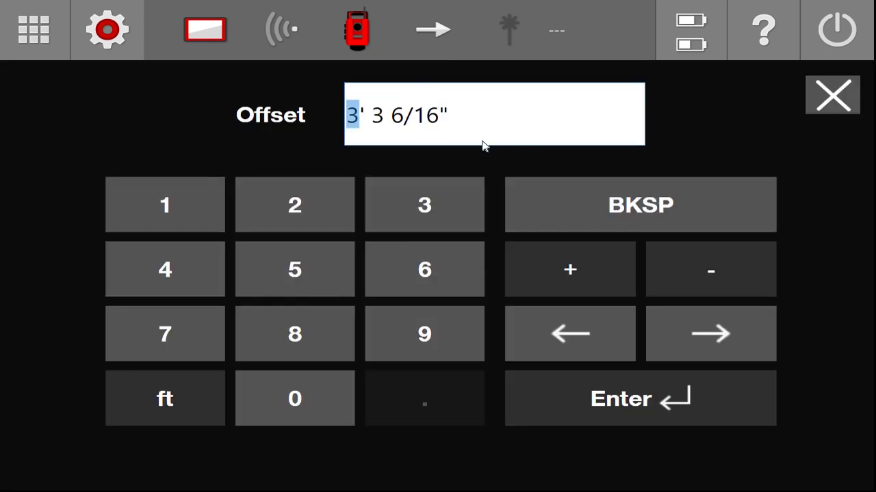
pyautogui.write('2')
pyautogui.click(384, 116)
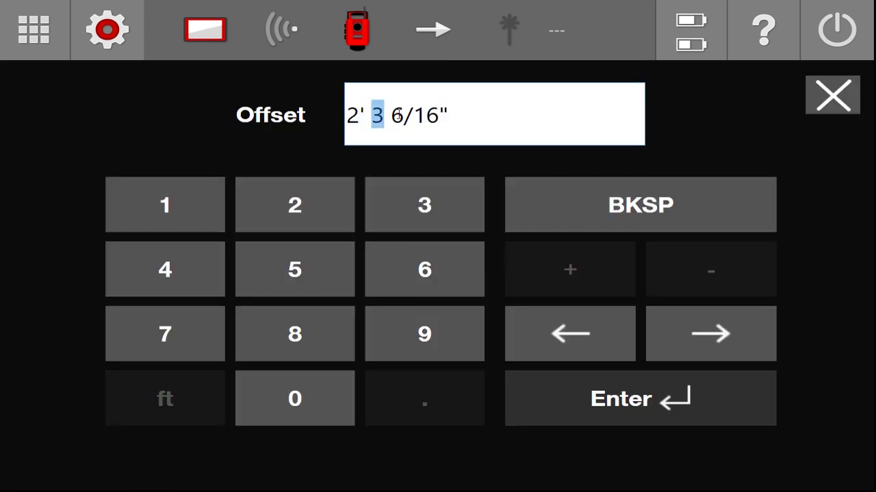
pyautogui.write('0')
pyautogui.click(406, 122)
pyautogui.write('0')
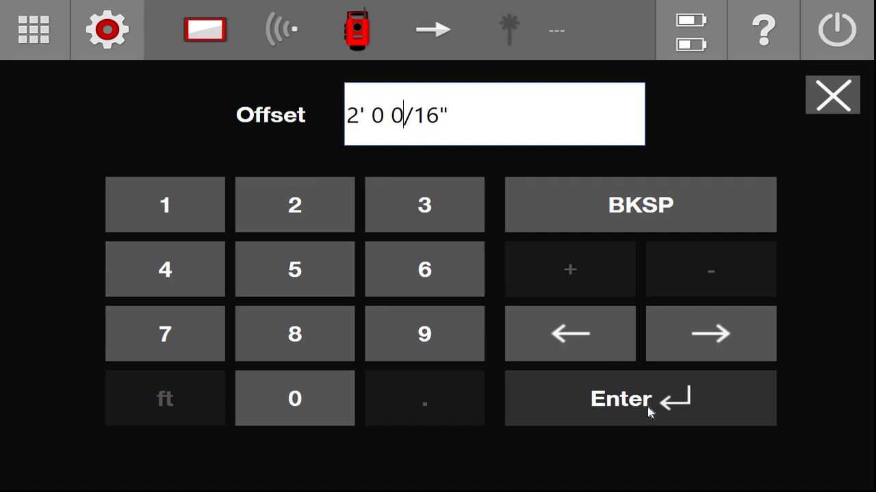
pyautogui.click(643, 403)
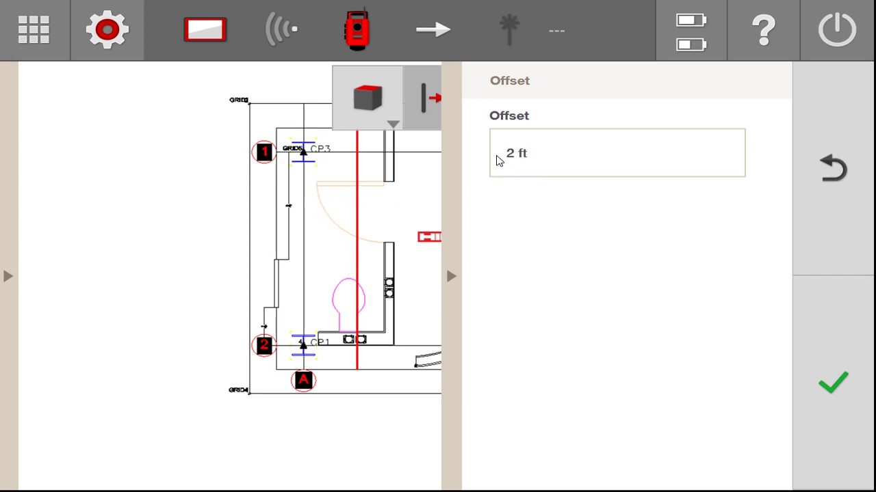
# Step: Flip the offset of grid line A to its opposite side and deselect the line
pyautogui.click(306, 199)
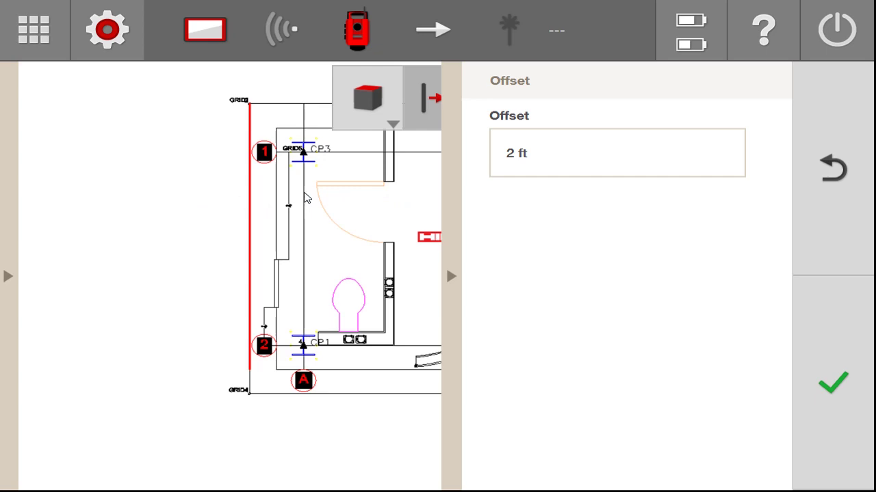
pyautogui.click(305, 198)
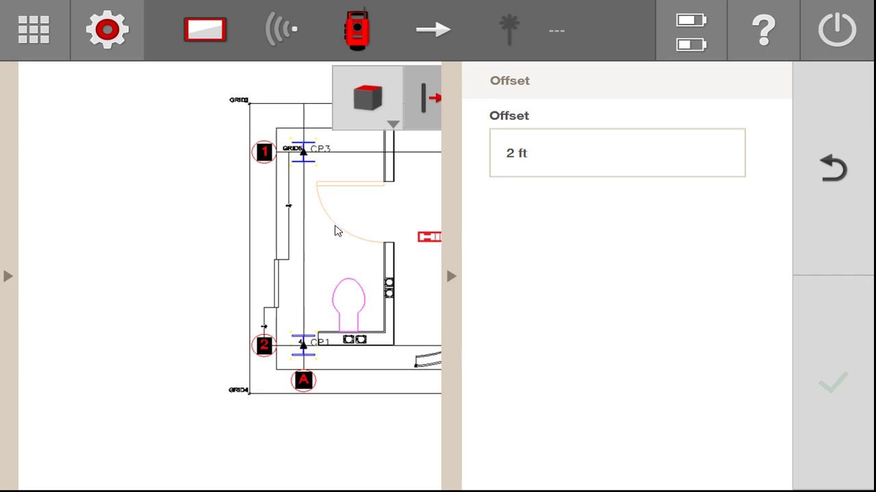
# Step: Select the door swing arc for a 2 ft offset and flip the offset to the outside of the arc
pyautogui.click(335, 230)
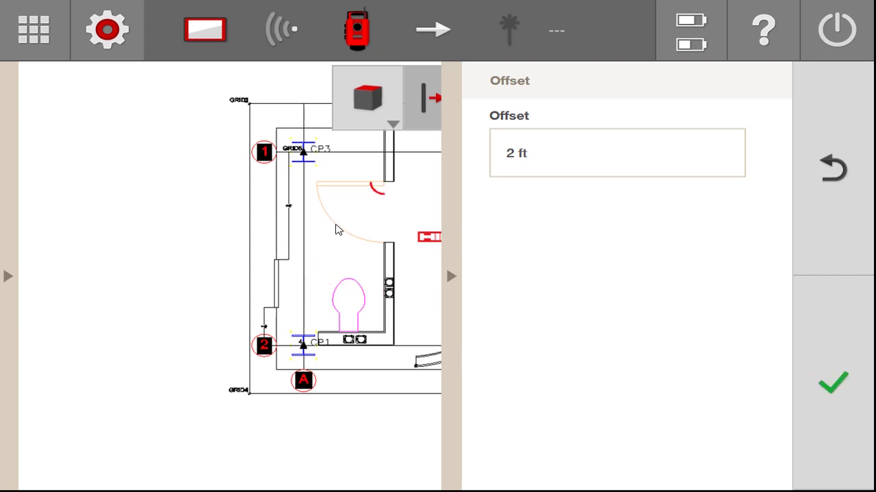
pyautogui.click(335, 230)
pyautogui.click(331, 227)
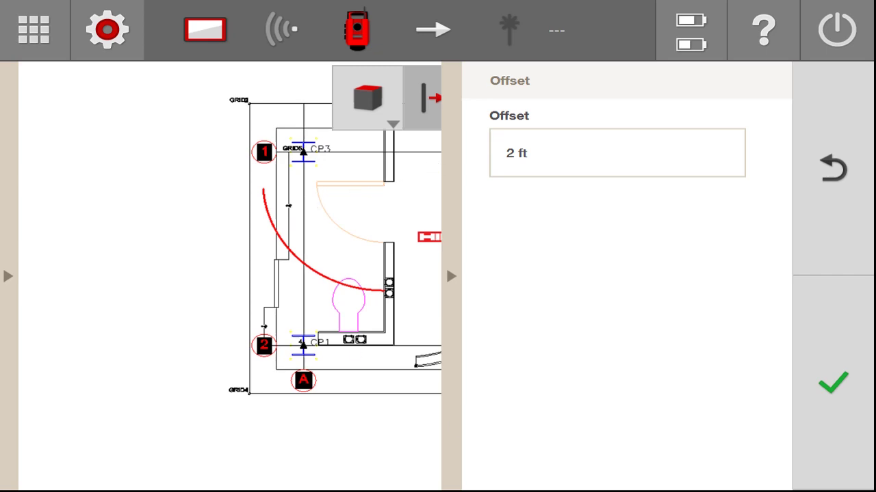
# Step: Apply the 2 ft offset to the door swing arc
pyautogui.click(833, 383)
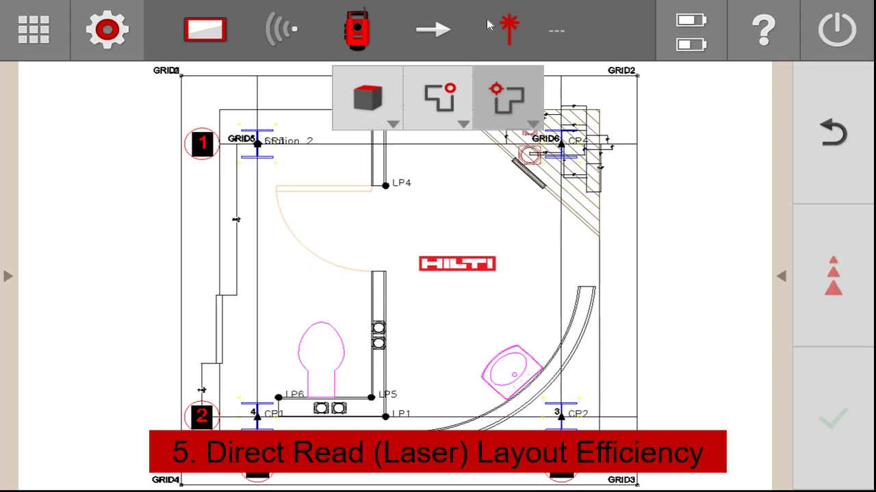
# Step: Check the layout parameters and select the wall end point where the door swing arc meets the wall for layout
pyautogui.click(782, 277)
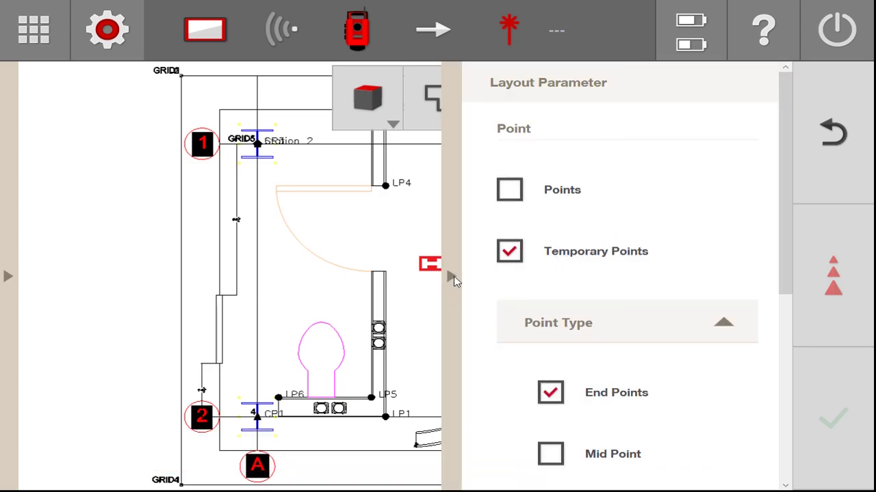
pyautogui.click(453, 279)
pyautogui.scroll(5, 457, 282)
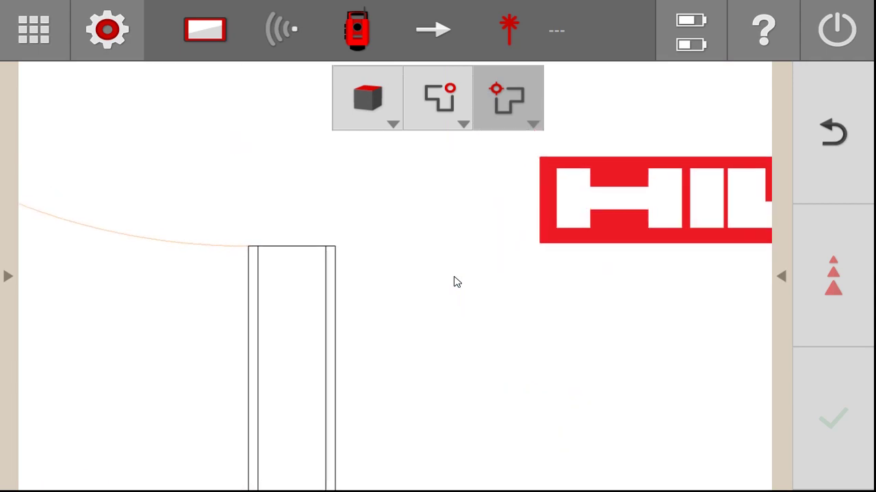
pyautogui.click(249, 256)
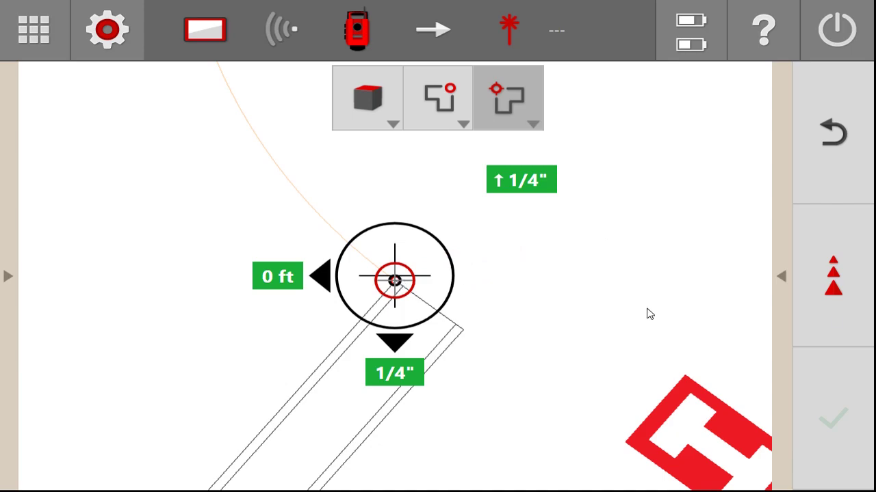
# Step: Measure the selected wall end point and continue laying out the neighbouring end points along the same wall end
pyautogui.click(823, 273)
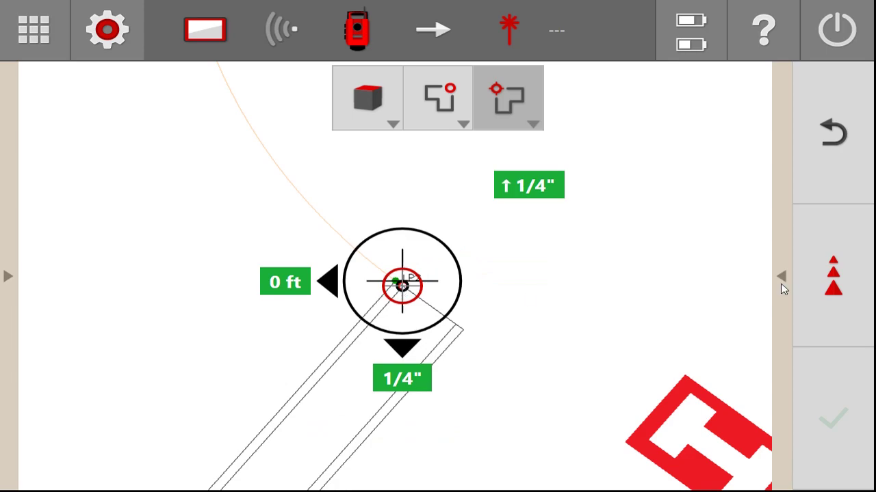
pyautogui.click(835, 280)
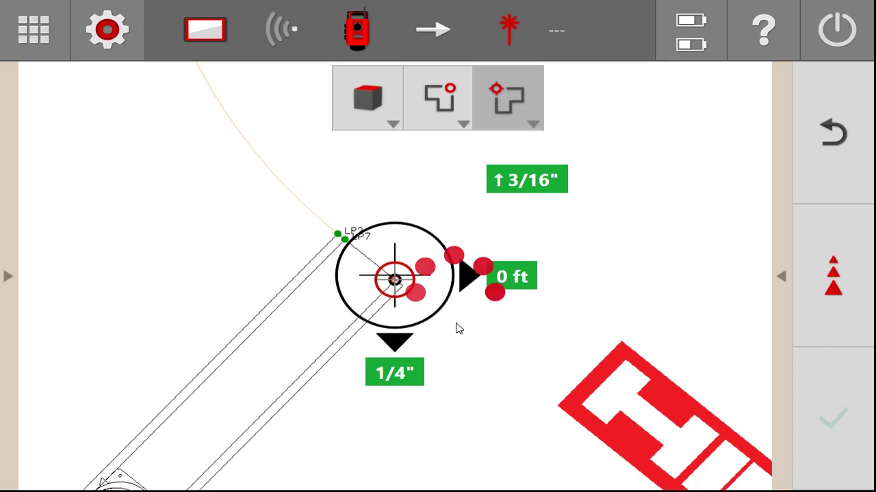
pyautogui.click(834, 284)
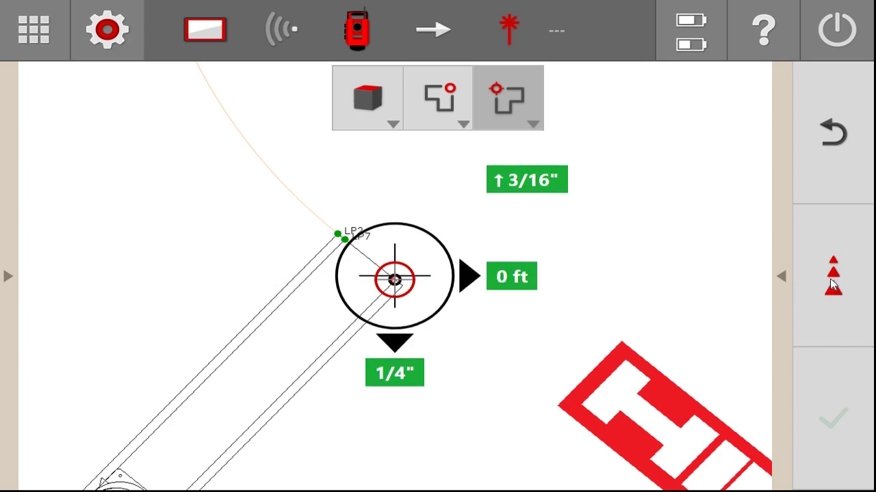
# Step: Limit the layout parameters to regular points, with Points enabled and Temporary Points disabled
pyautogui.click(780, 277)
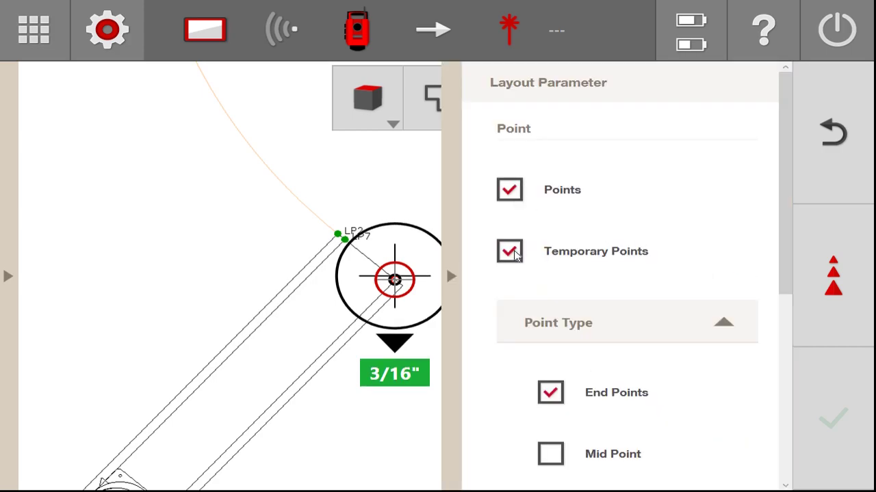
pyautogui.click(511, 251)
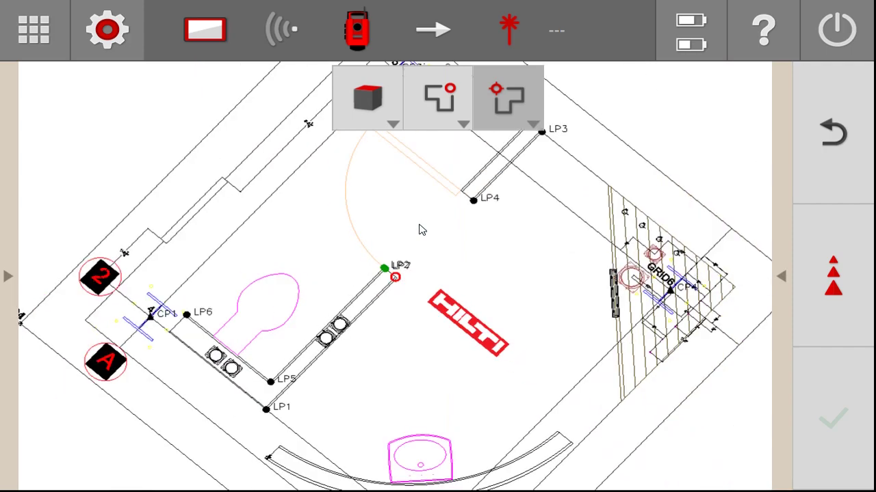
# Step: Select layout point LP5, measure it, and continue by measuring LP1
pyautogui.click(286, 384)
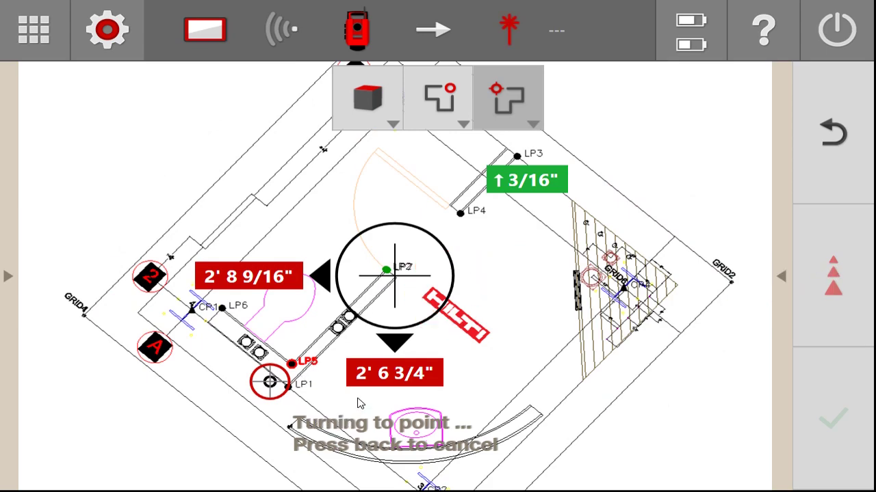
pyautogui.click(833, 281)
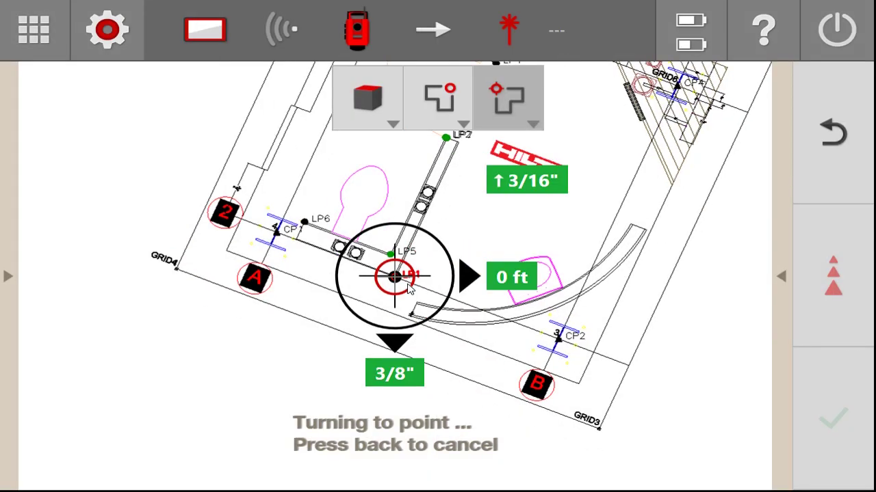
pyautogui.click(833, 283)
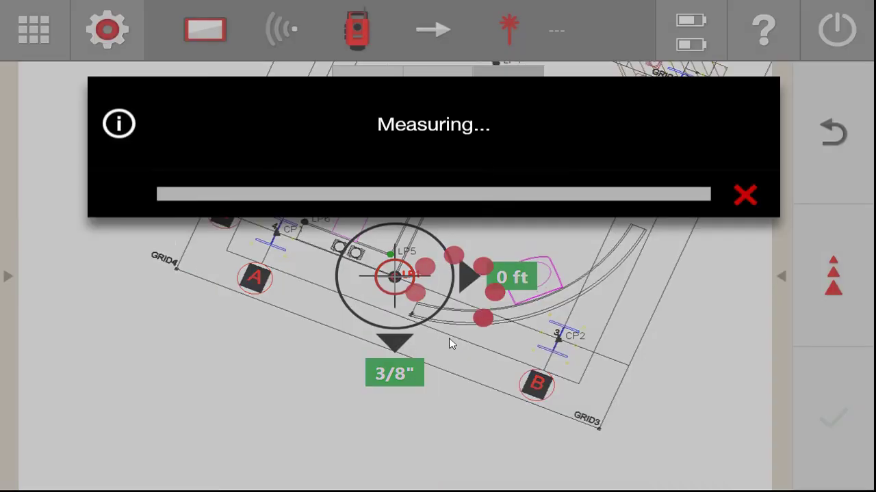